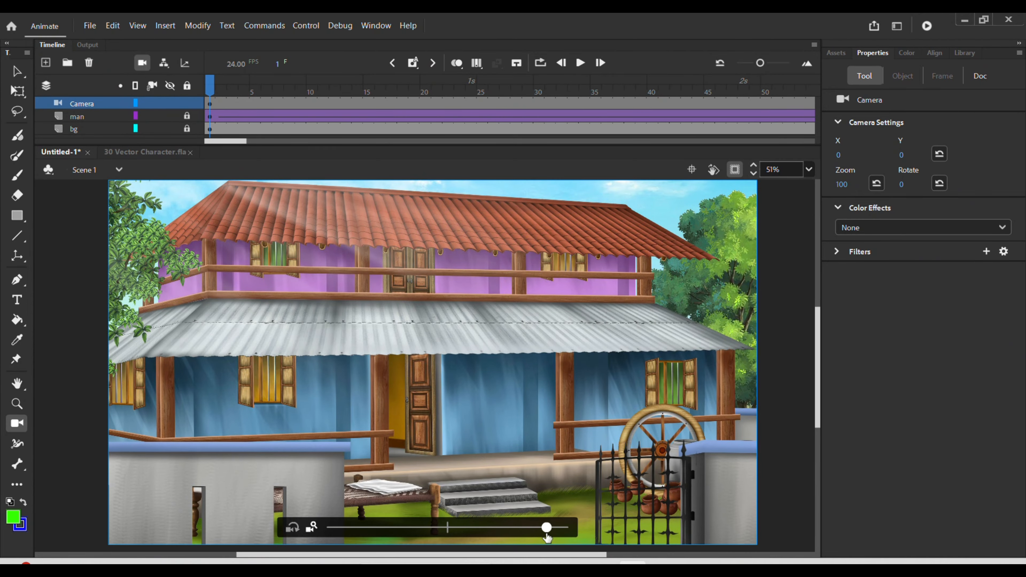
Step: Reveal the content outside the stage and zoom the camera in to 153
drag(520, 546, 448, 563)
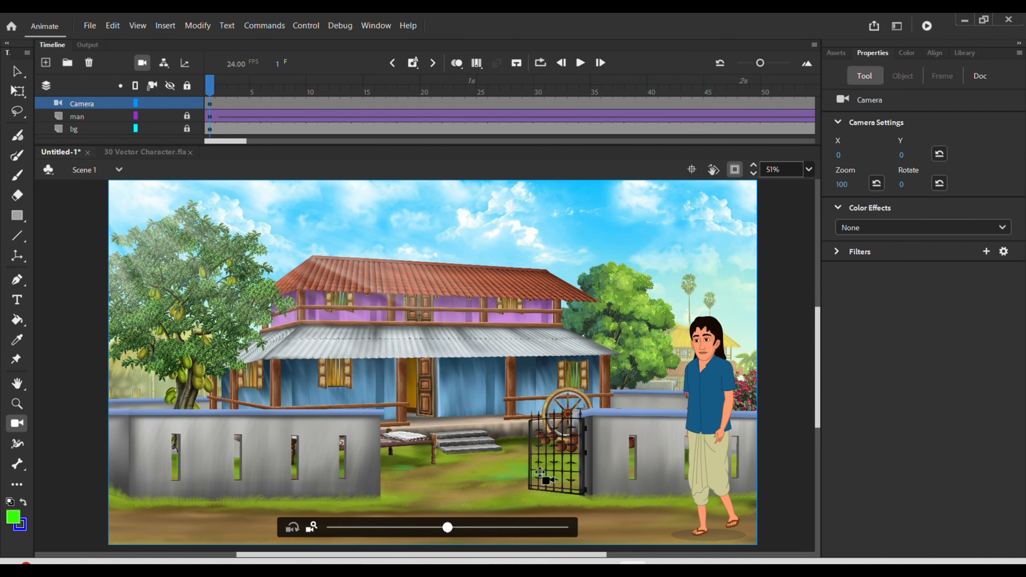
click(732, 168)
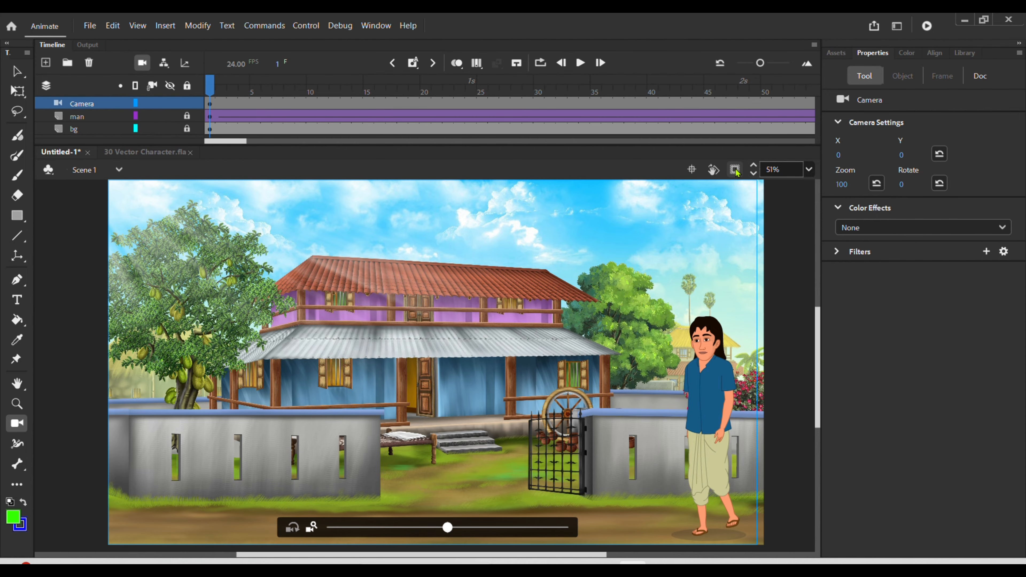
scroll(570, 254, down, 2)
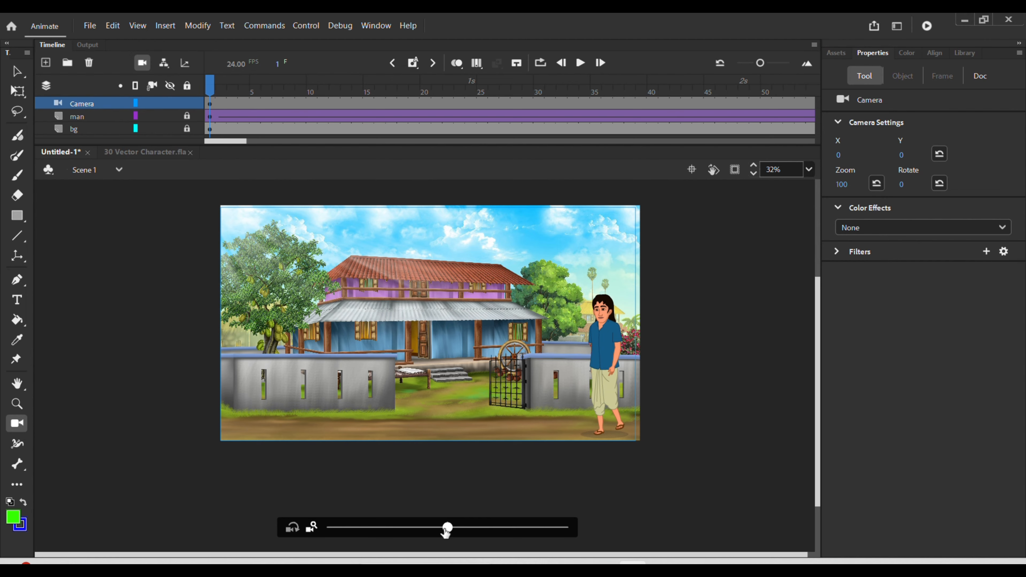
drag(446, 533, 531, 545)
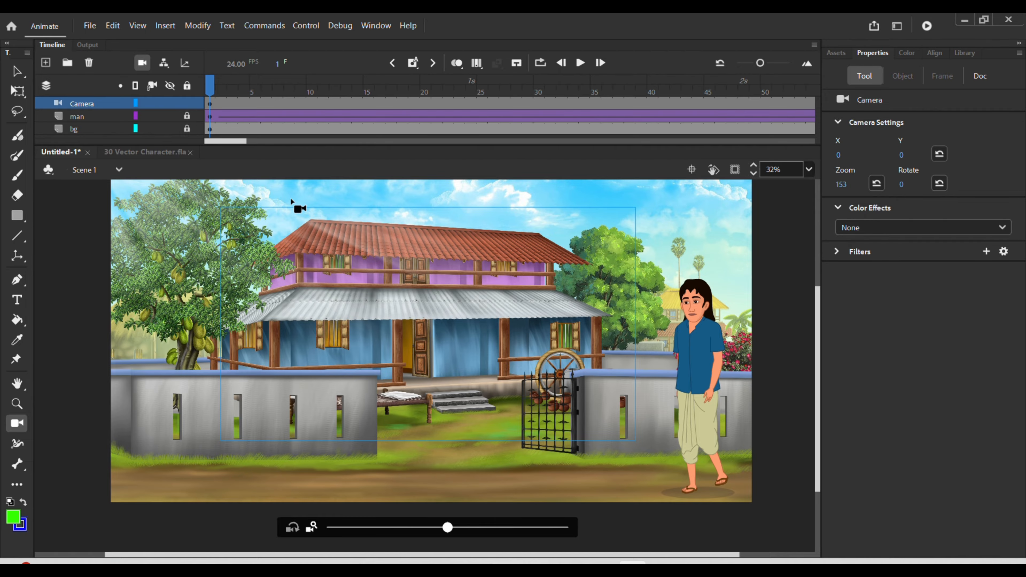
Step: Compare the camera framing with the content outside the stage clipped and unclipped, leaving it unclipped
click(736, 175)
click(736, 174)
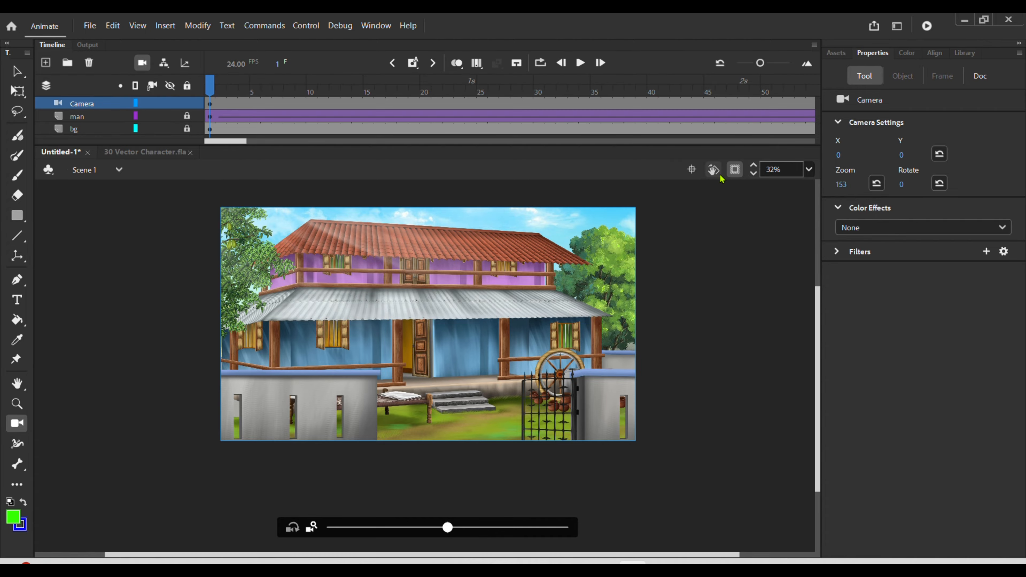
click(735, 172)
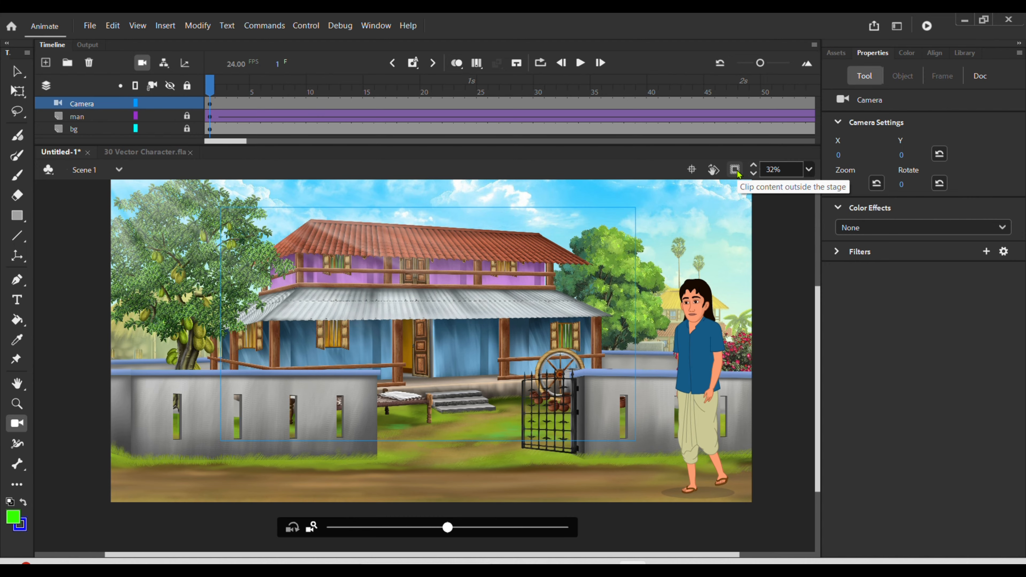
Step: Preview the man's walk against the camera frame, then return to frame 1
click(581, 63)
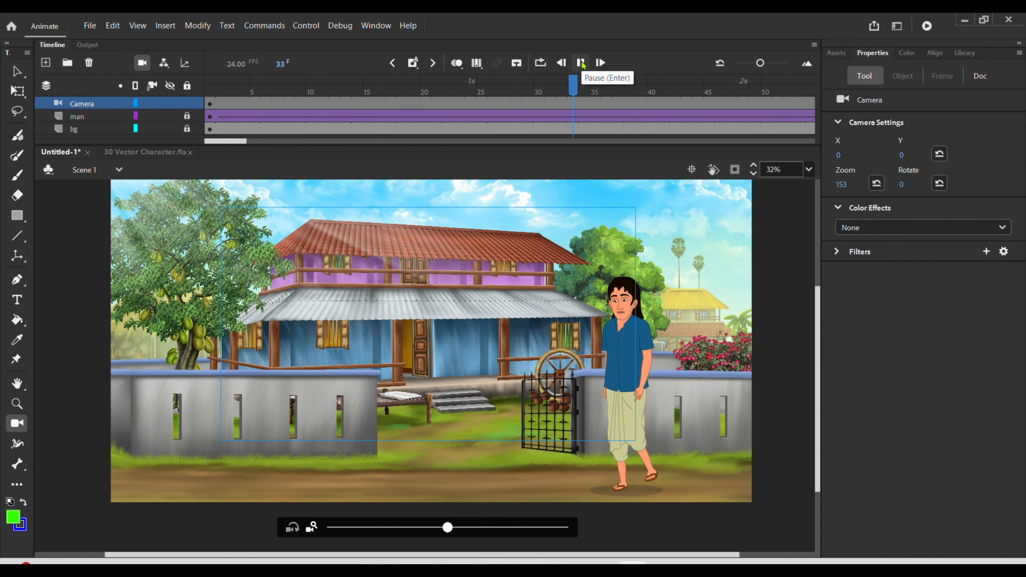
click(581, 63)
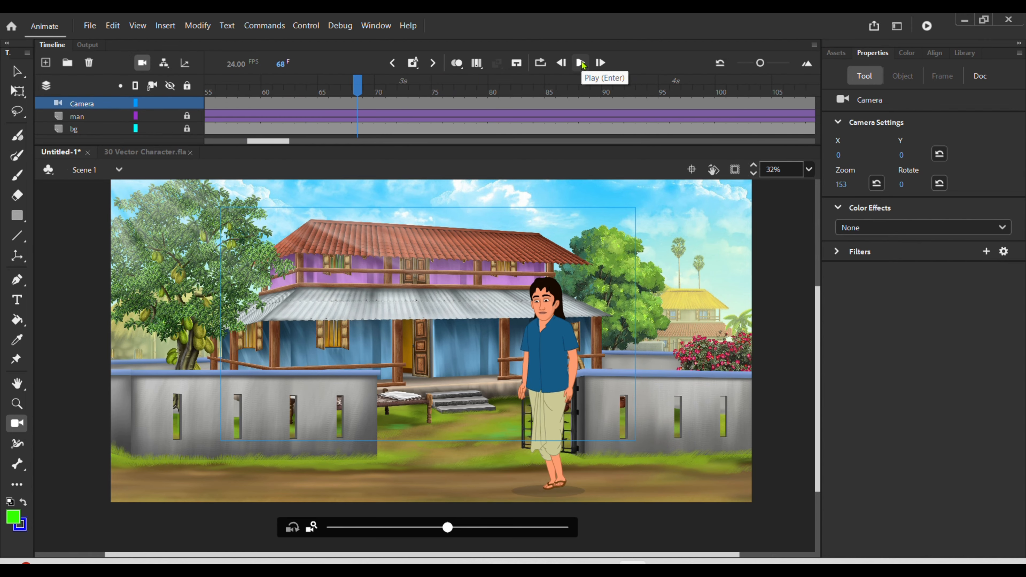
drag(360, 94, 179, 130)
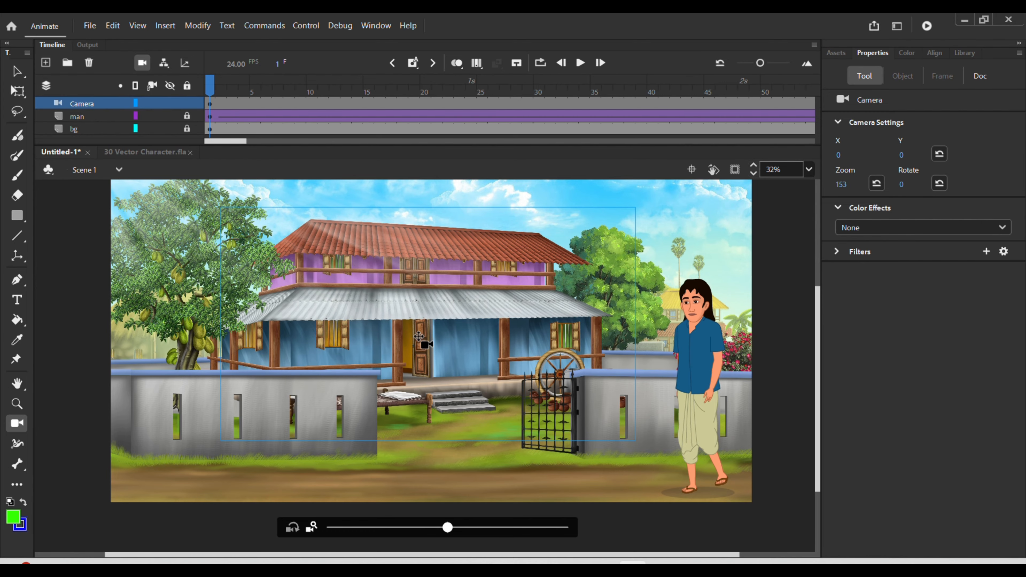
Step: Frame the camera on the man at frame 1 with zoom 213, X about -1095 and Y about -196
drag(425, 312, 465, 322)
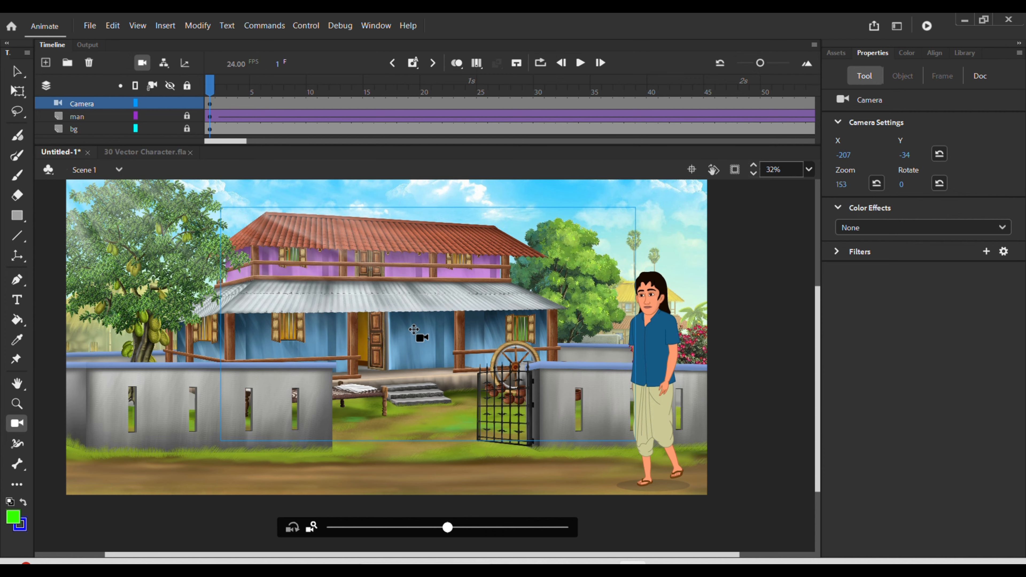
drag(417, 331, 485, 368)
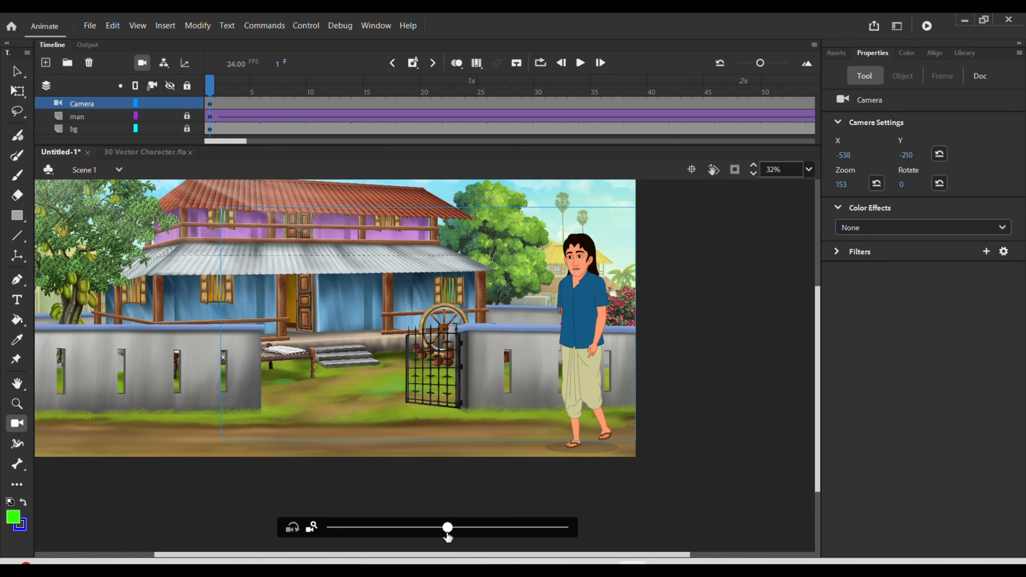
drag(448, 536, 516, 532)
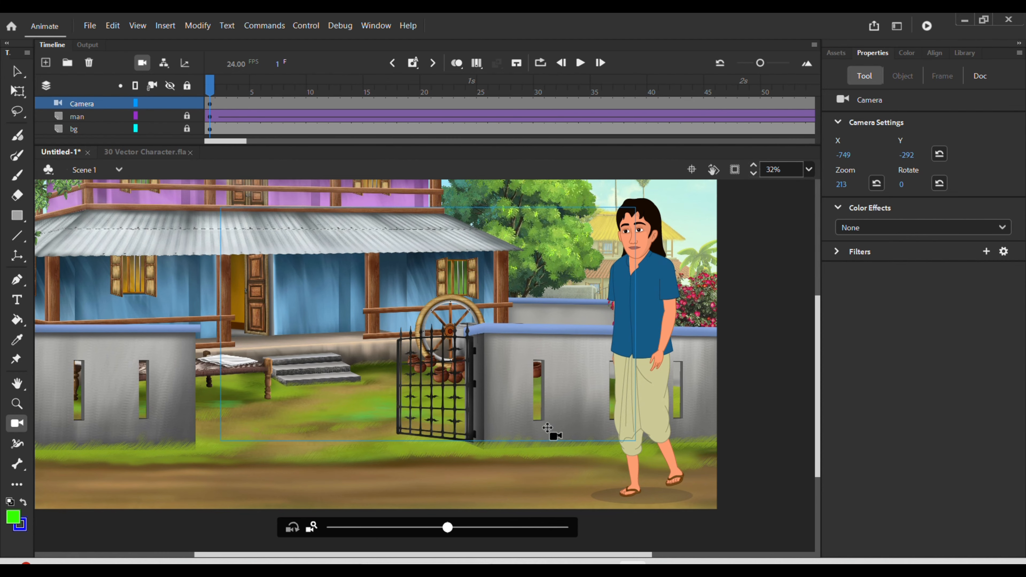
drag(533, 417, 579, 386)
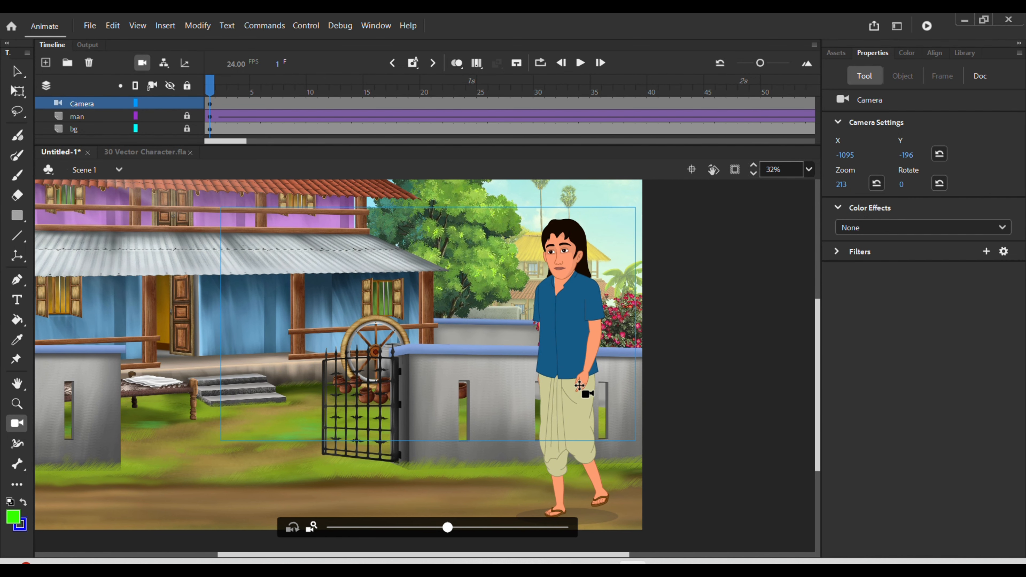
Step: Add a camera keyframe at frame 43 and reframe it to zoom 153, X about -523 and Y about -271
click(580, 64)
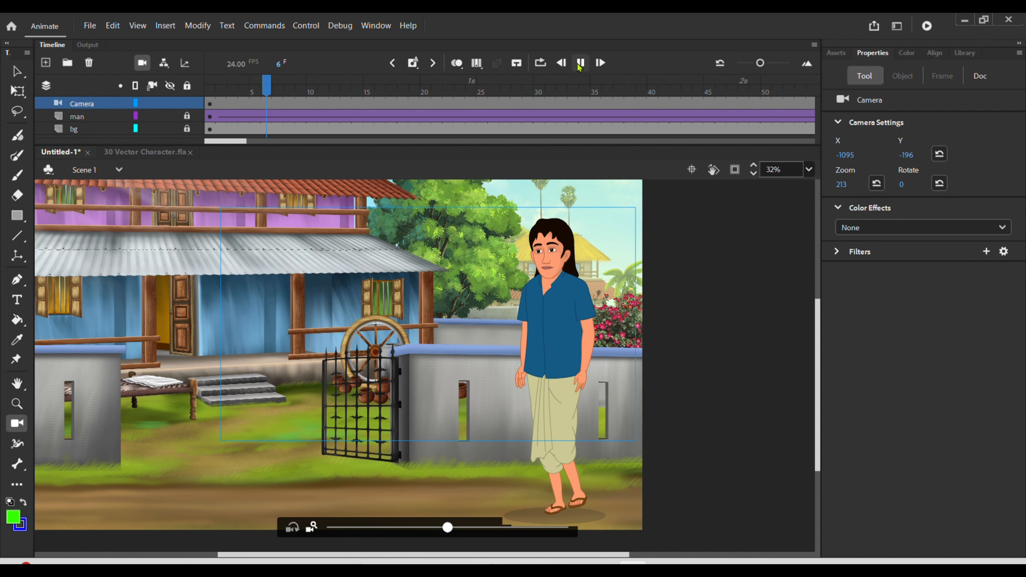
click(579, 64)
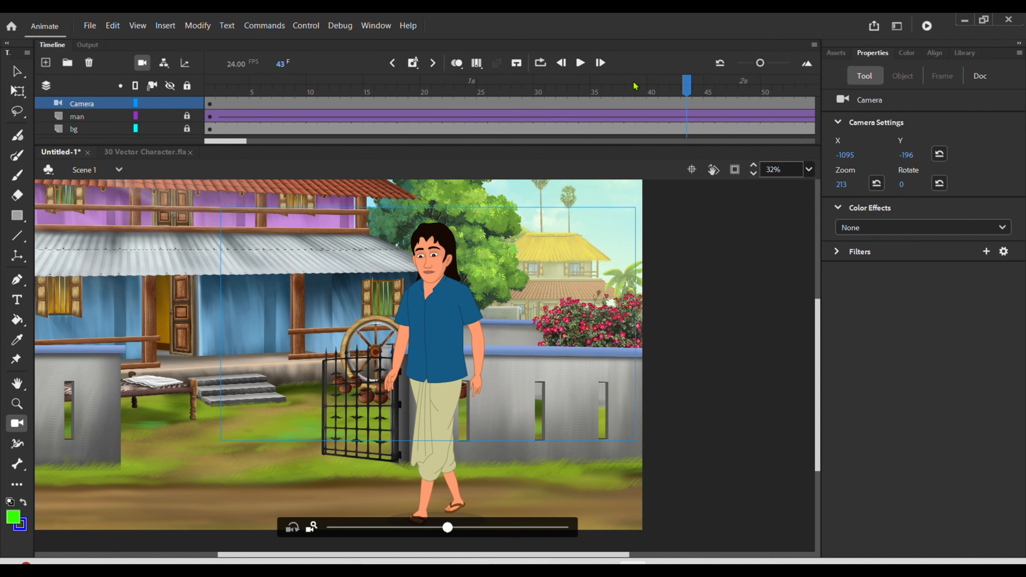
click(686, 103)
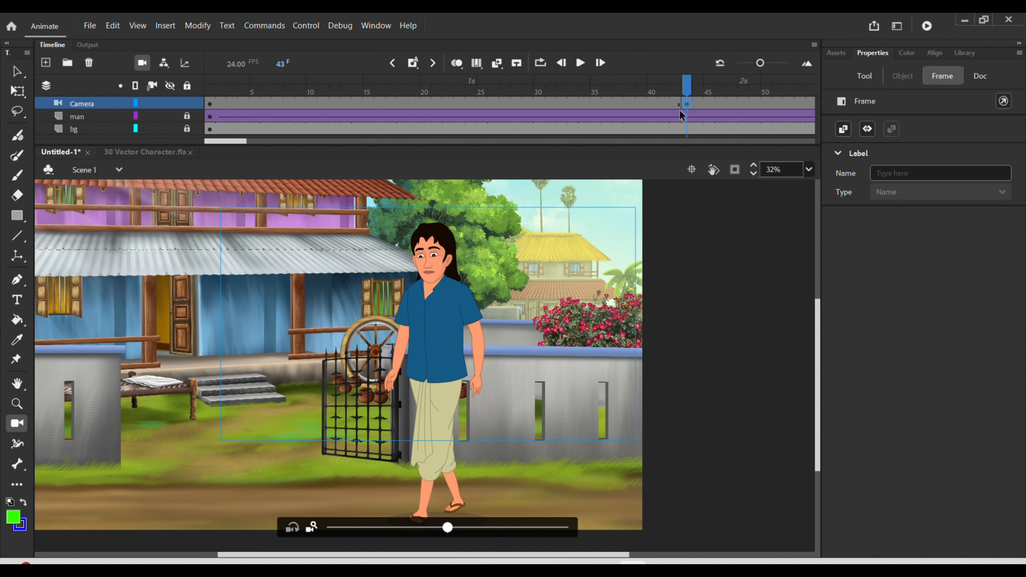
drag(448, 541, 400, 542)
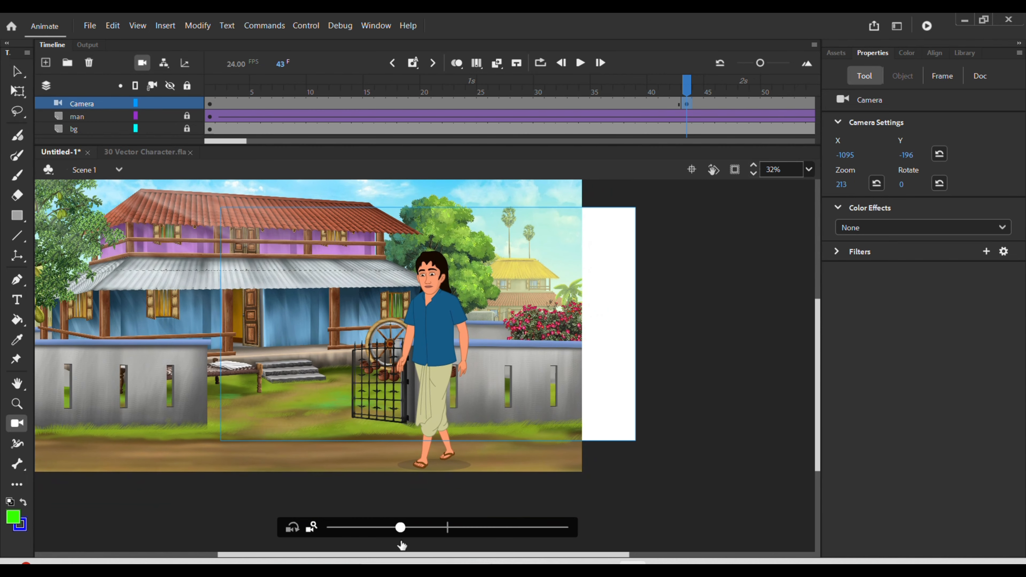
drag(398, 390, 346, 419)
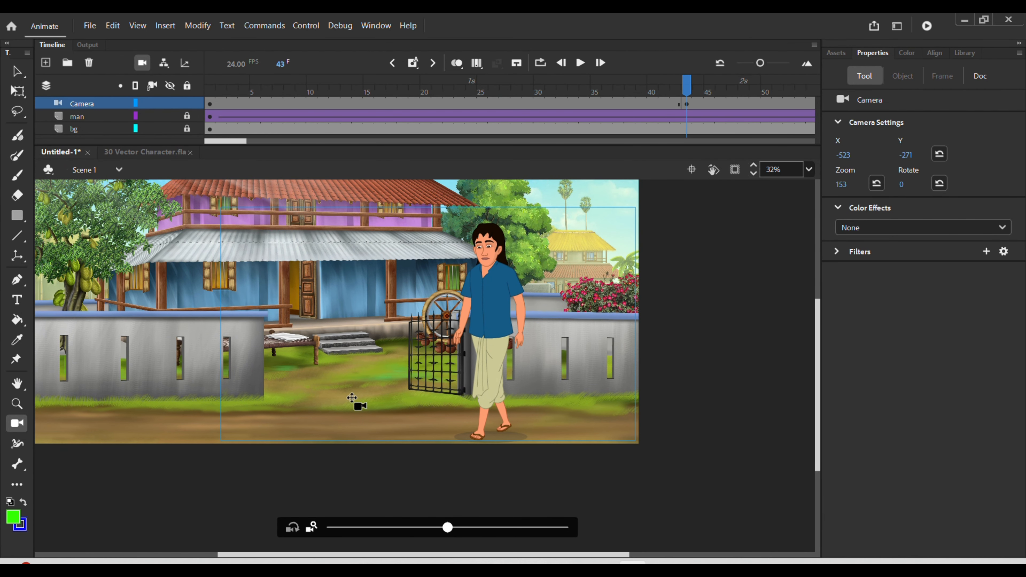
Step: Play the walk onward and add a camera keyframe at frame 85, keeping the same framing
click(582, 68)
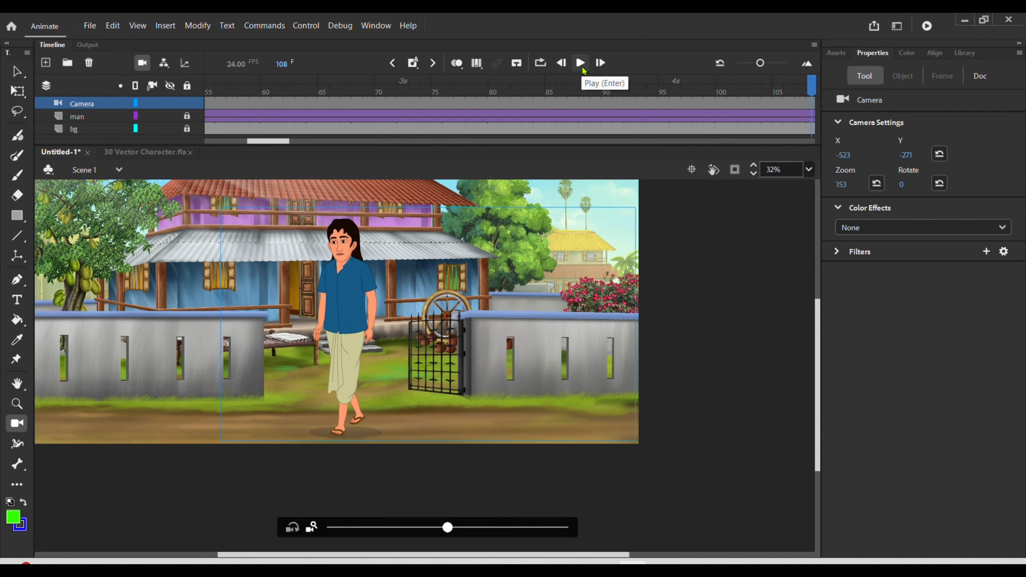
drag(811, 85, 561, 101)
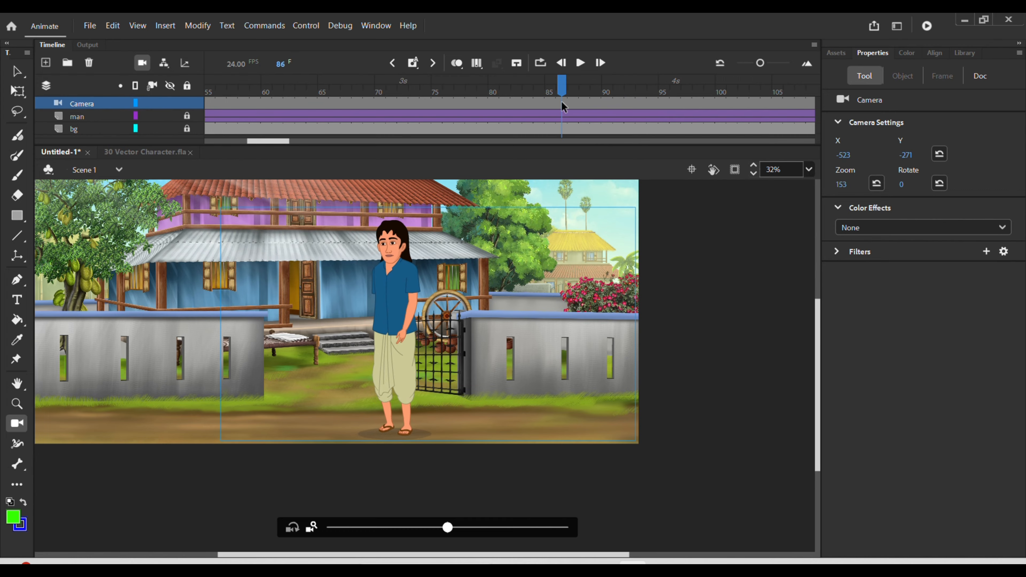
click(548, 101)
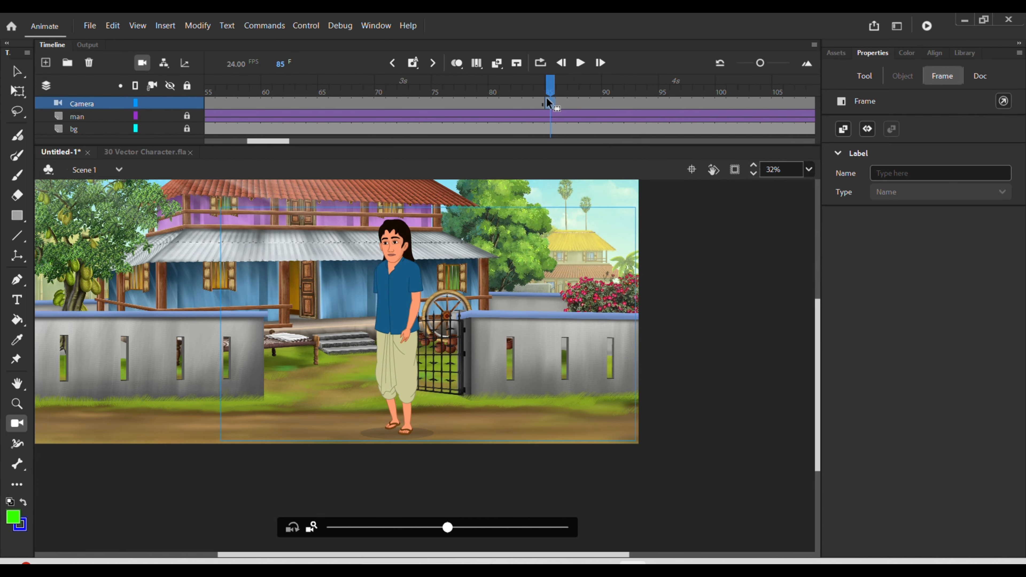
key(F6)
Step: Add a camera keyframe at the final frame 217 and pan the camera onto the man, to X about 478 and Y about -252
click(580, 63)
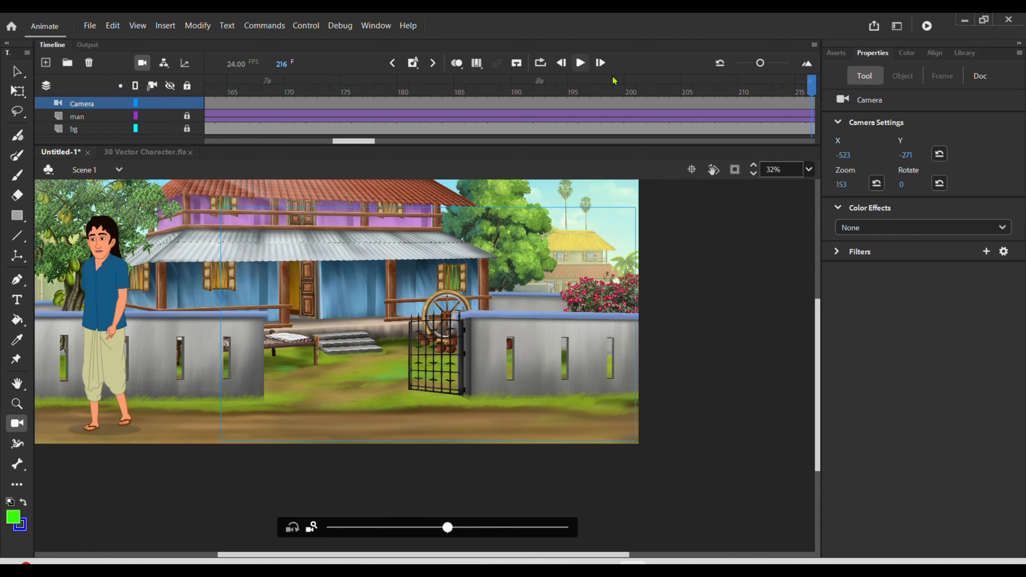
click(580, 63)
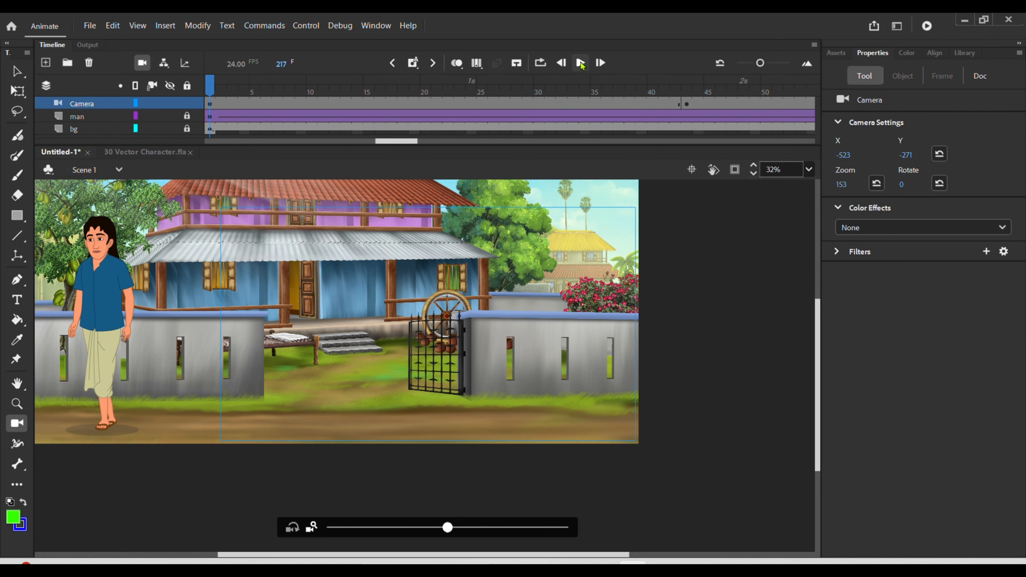
click(581, 63)
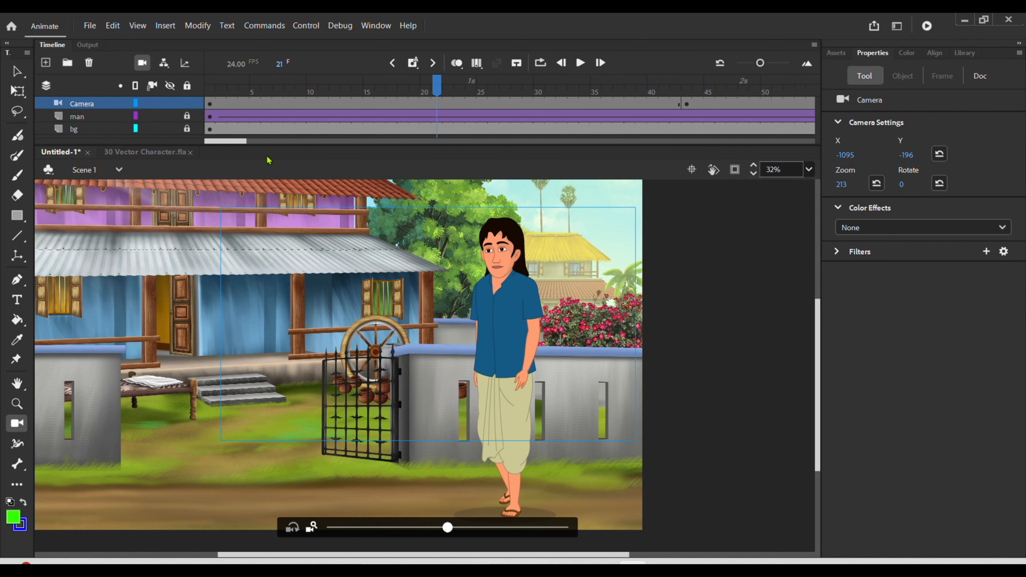
drag(238, 144, 389, 170)
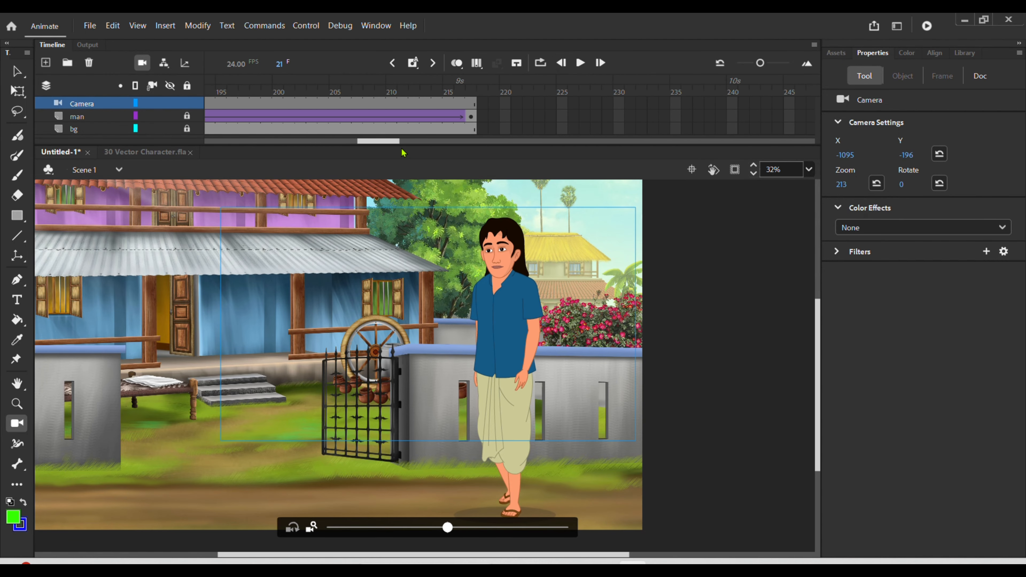
drag(429, 118, 452, 116)
click(472, 104)
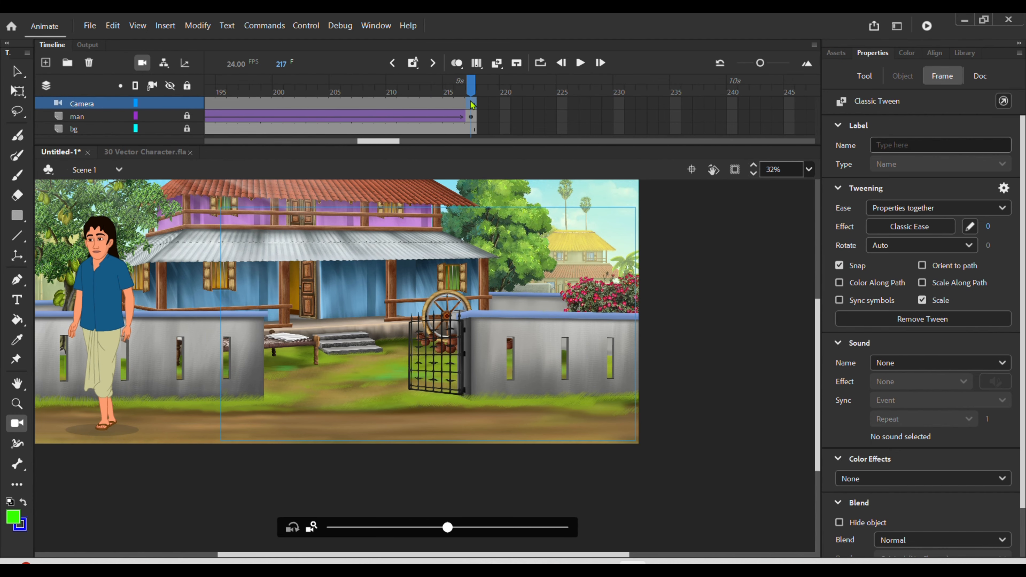
drag(359, 283, 142, 279)
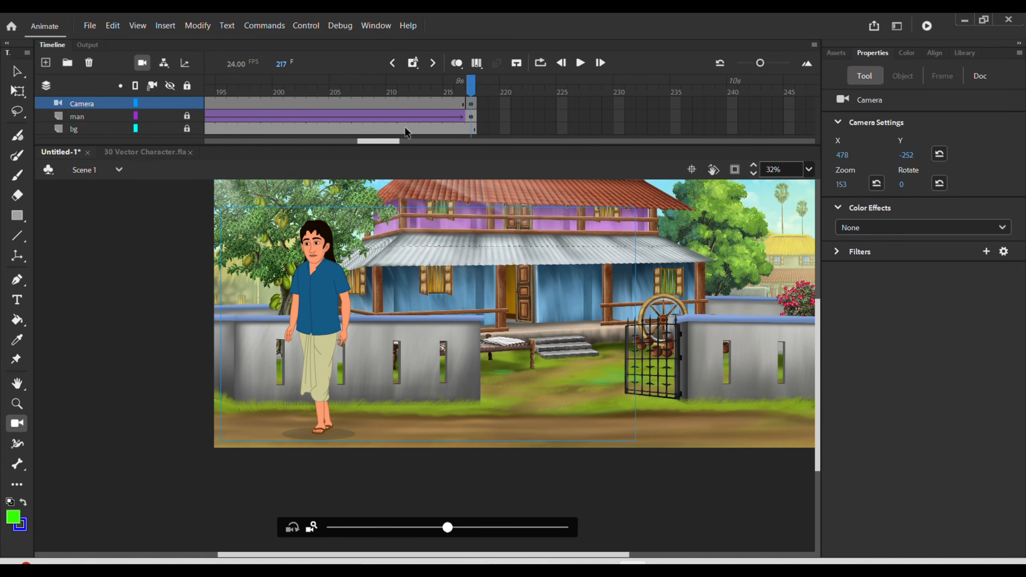
Step: Create classic tweens on the Camera layer for frames 85 to 217, 1 to 43 and 43 to 85
right_click(400, 105)
click(444, 110)
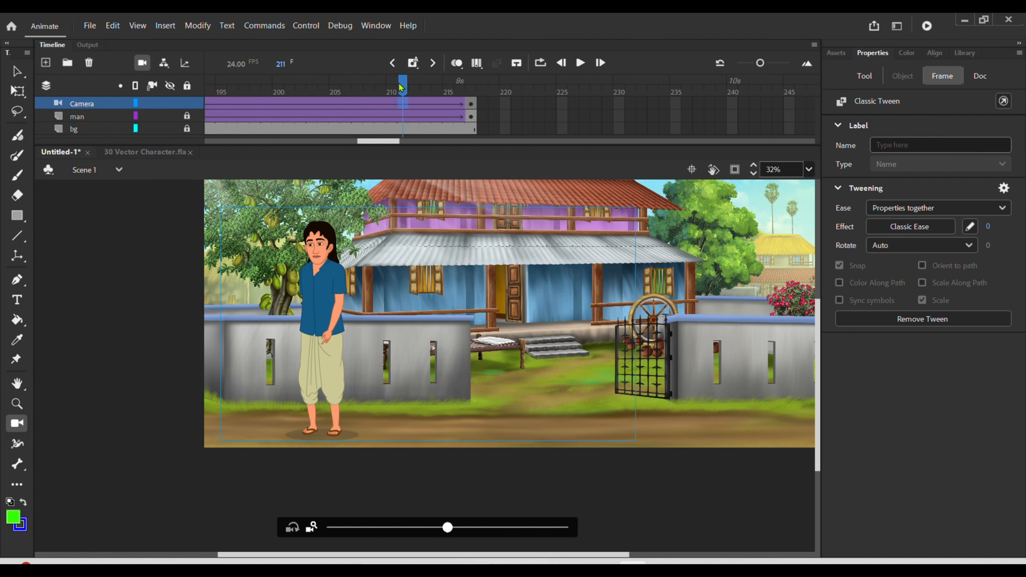
drag(400, 86, 161, 137)
drag(254, 142, 236, 141)
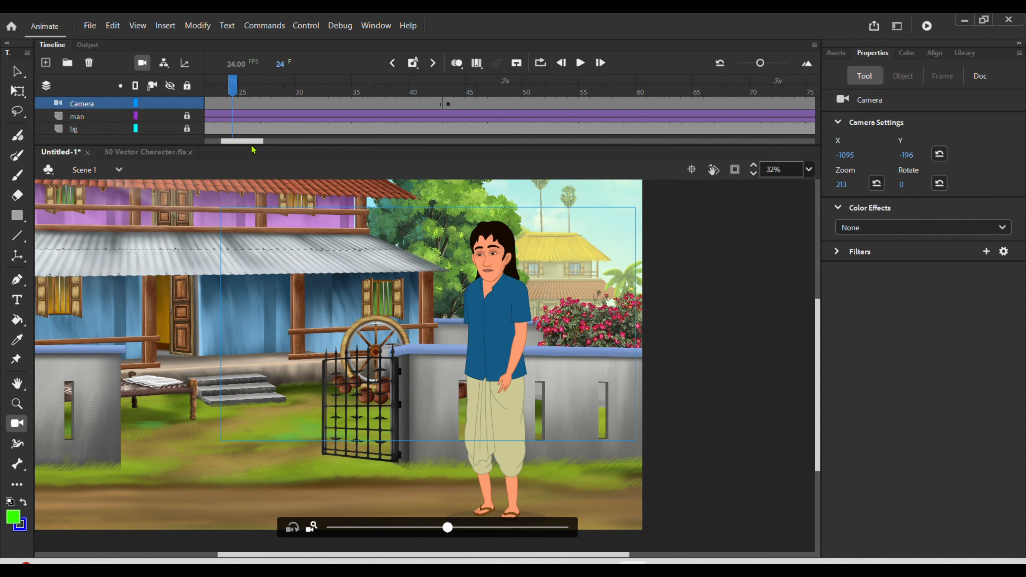
right_click(253, 104)
click(311, 109)
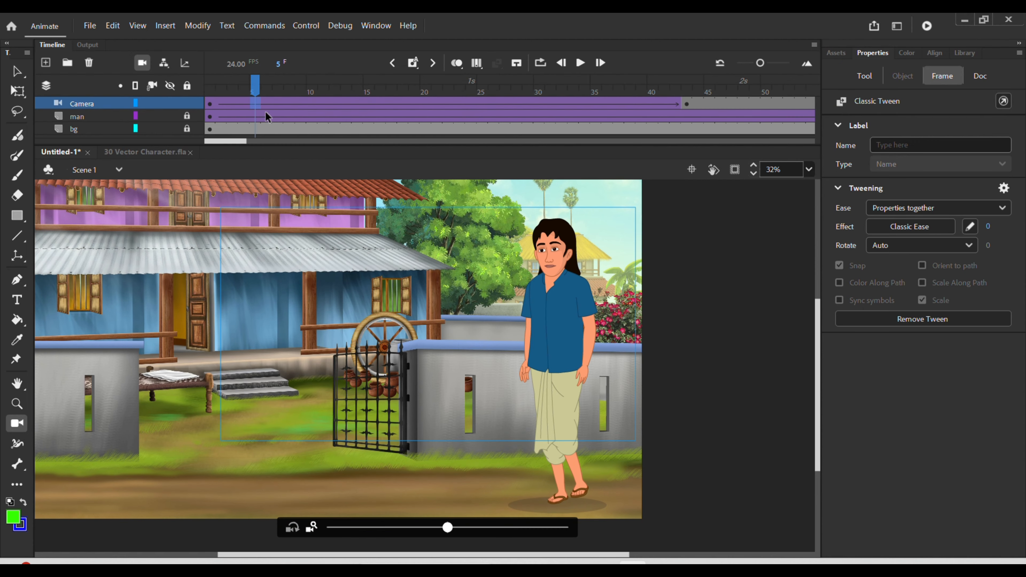
drag(238, 144, 285, 143)
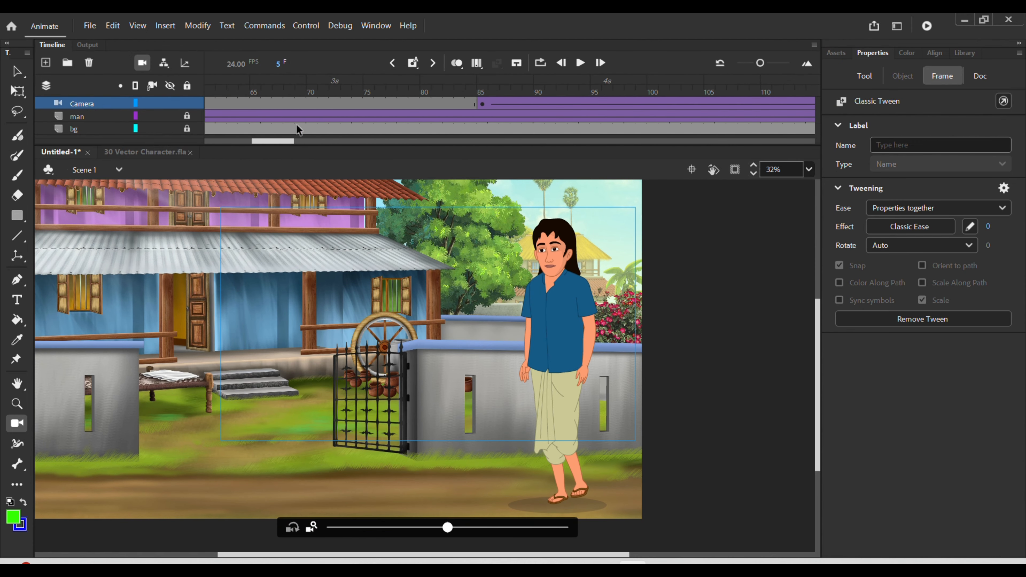
right_click(312, 110)
click(355, 111)
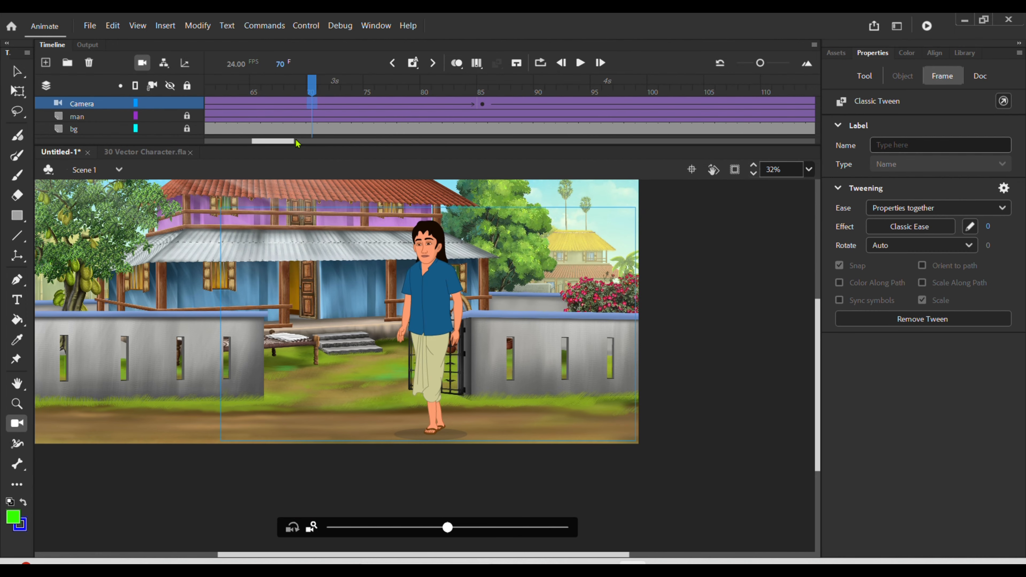
drag(294, 141, 165, 175)
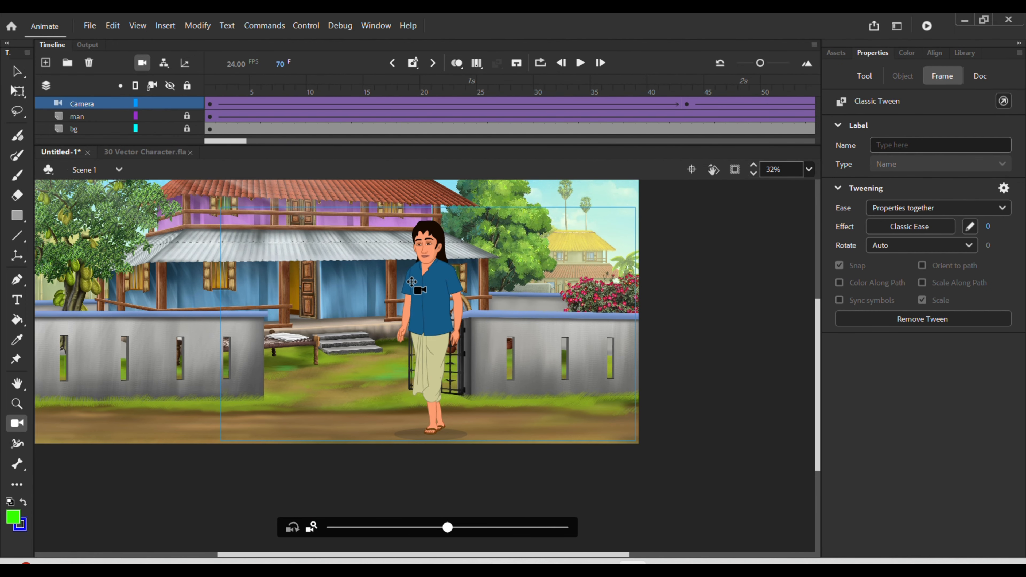
scroll(404, 319, down, 2)
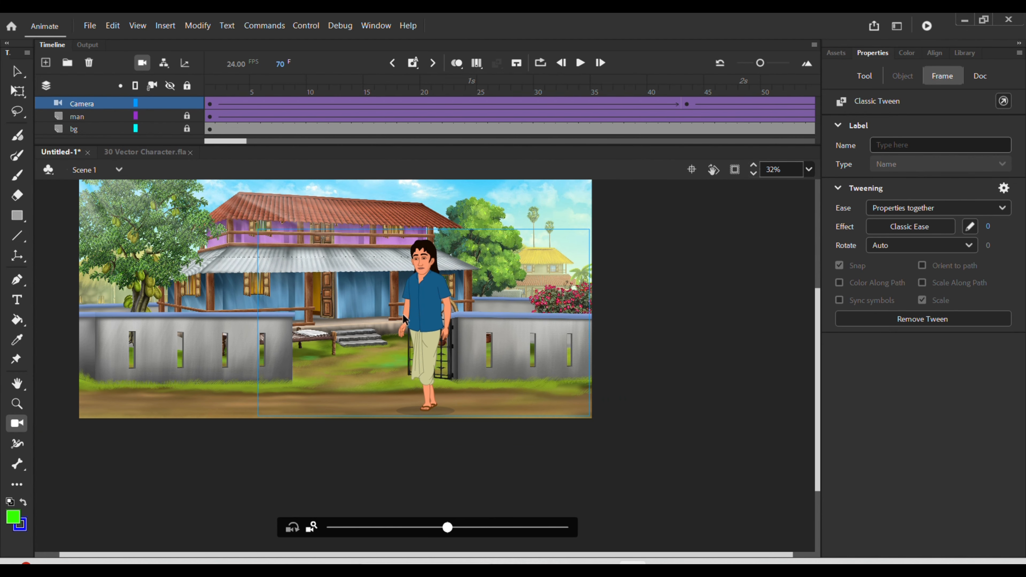
drag(402, 314, 531, 380)
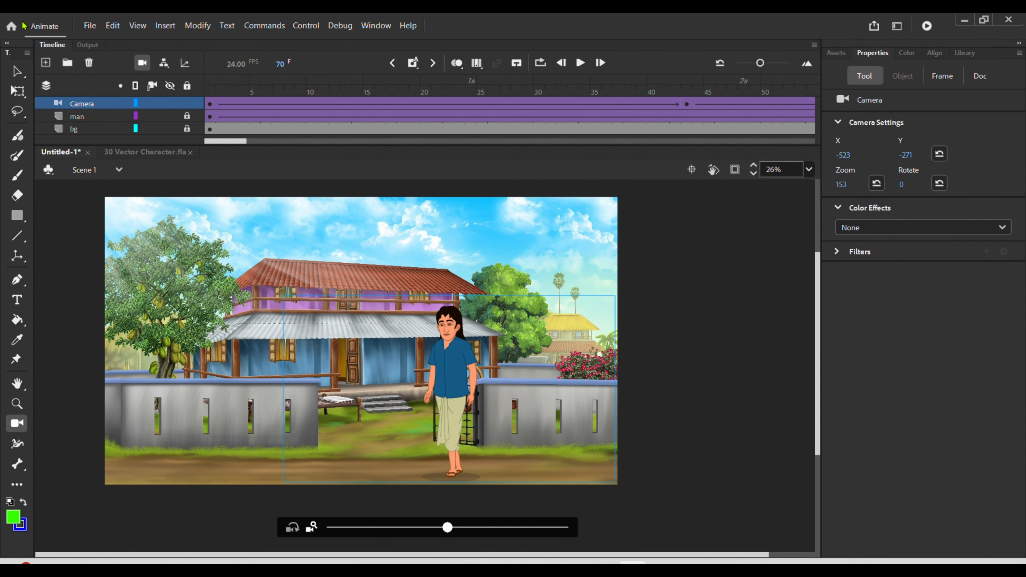
Step: Play back the tweened camera animation on the stage, stop it partway and return the playhead to frame 1
click(159, 108)
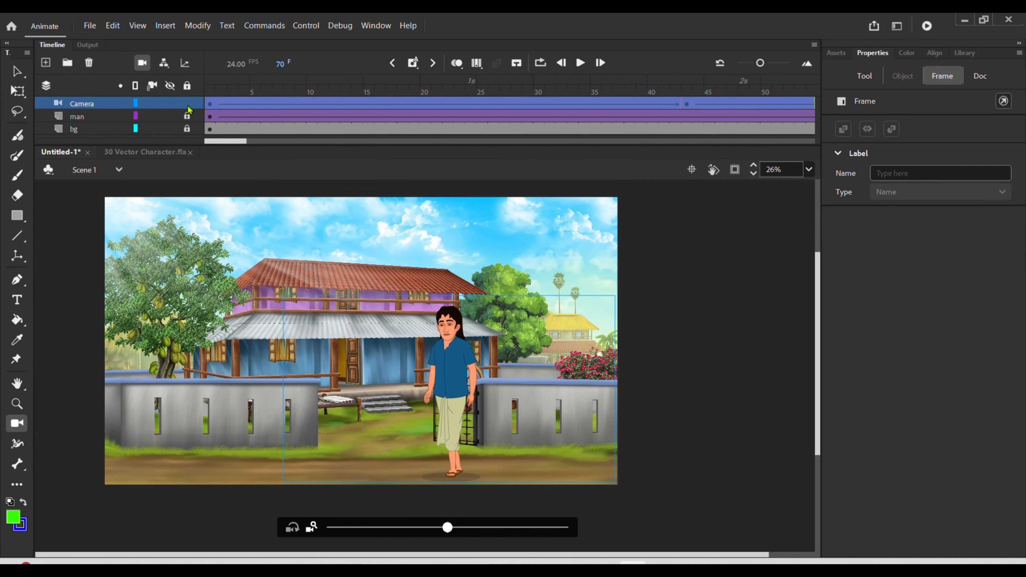
click(581, 64)
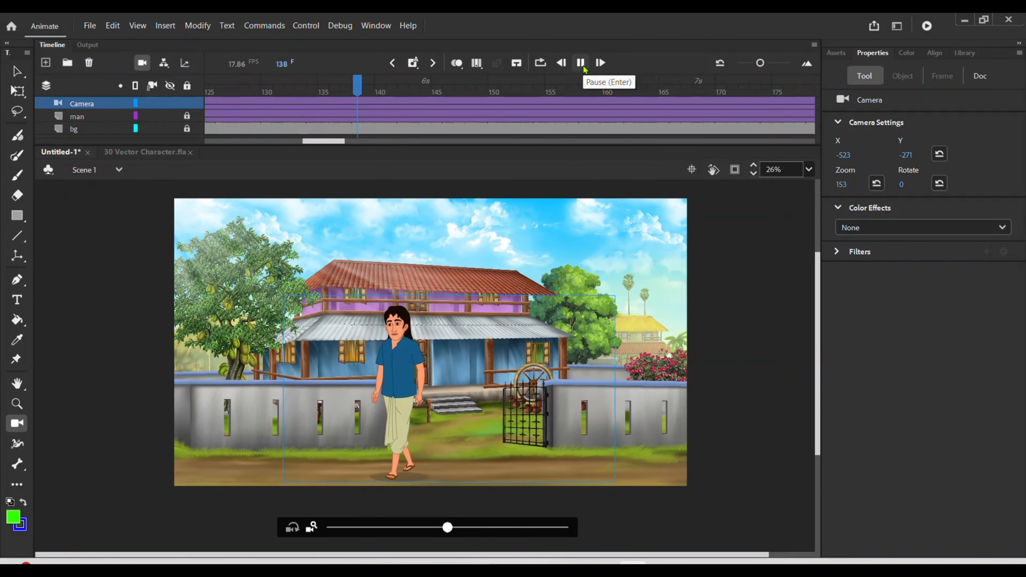
click(583, 66)
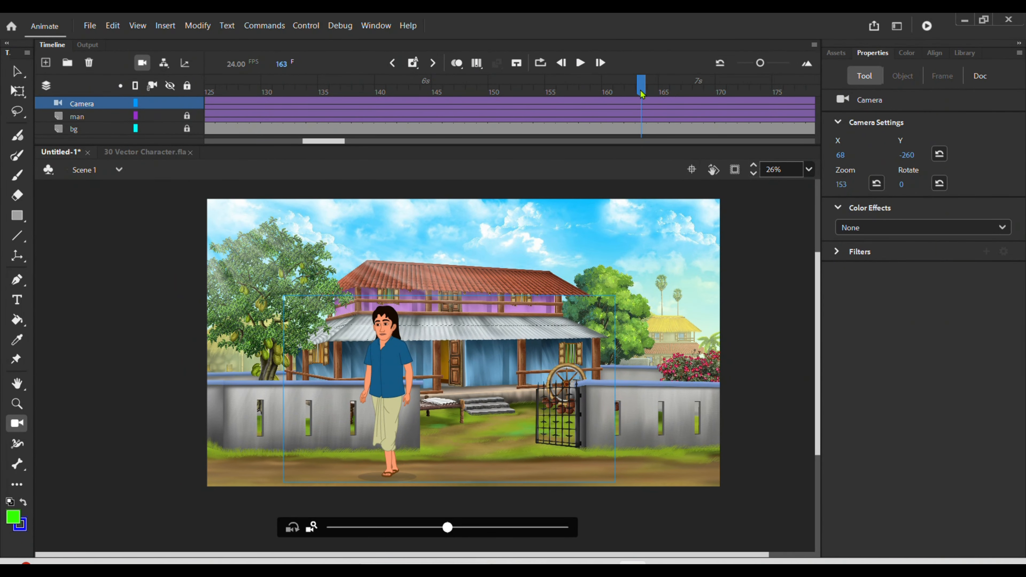
drag(642, 94, 37, 208)
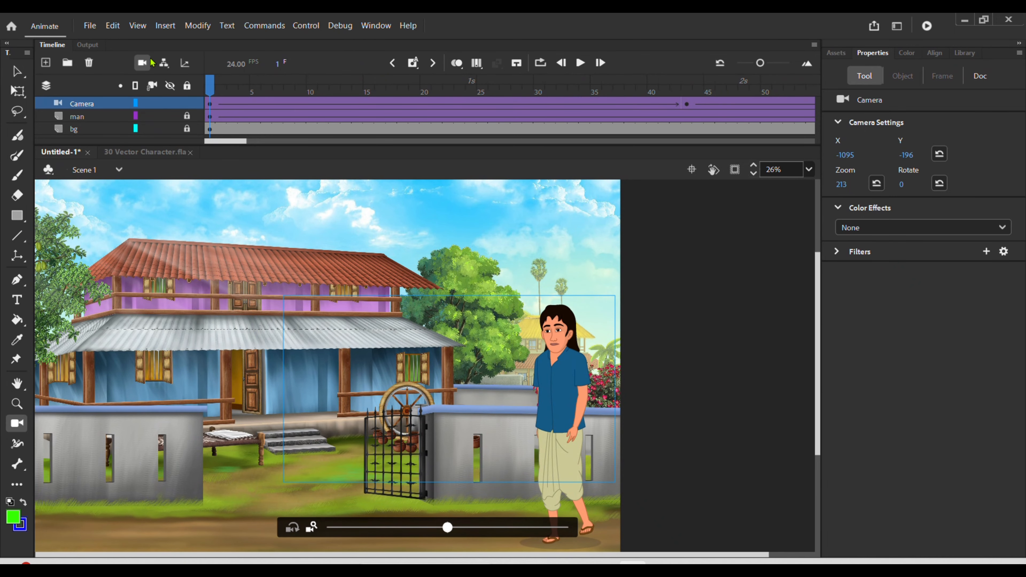
Step: Attach all layers to the camera, play the walk on the enlarged stage and return the playhead to frame 1
click(154, 103)
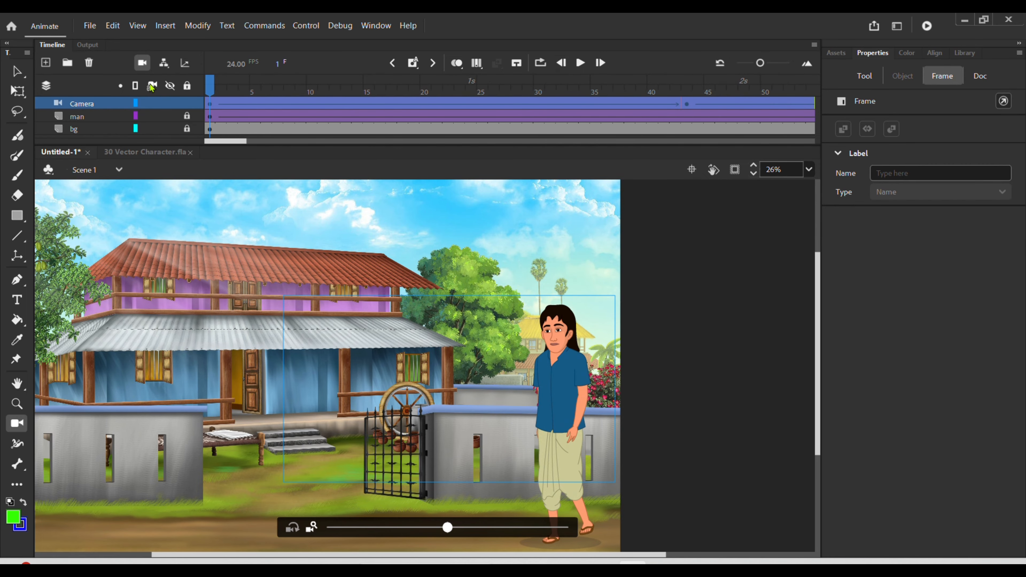
click(152, 86)
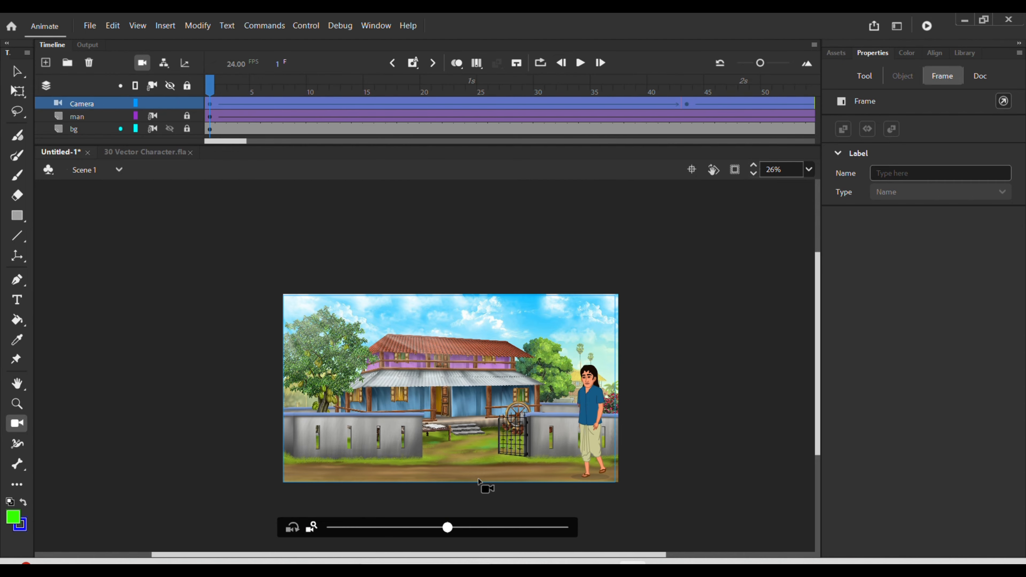
scroll(497, 454, up, 2)
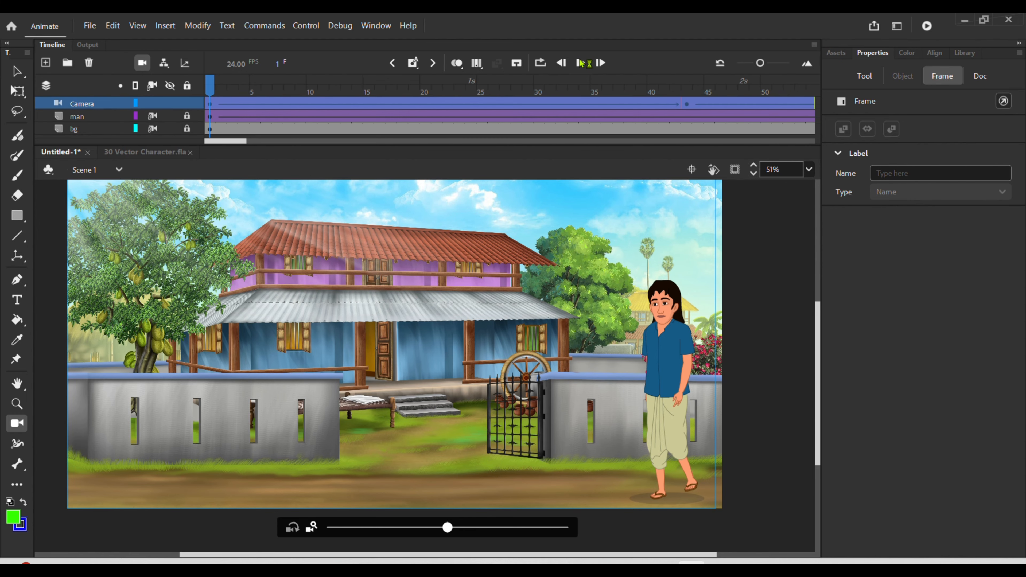
click(581, 64)
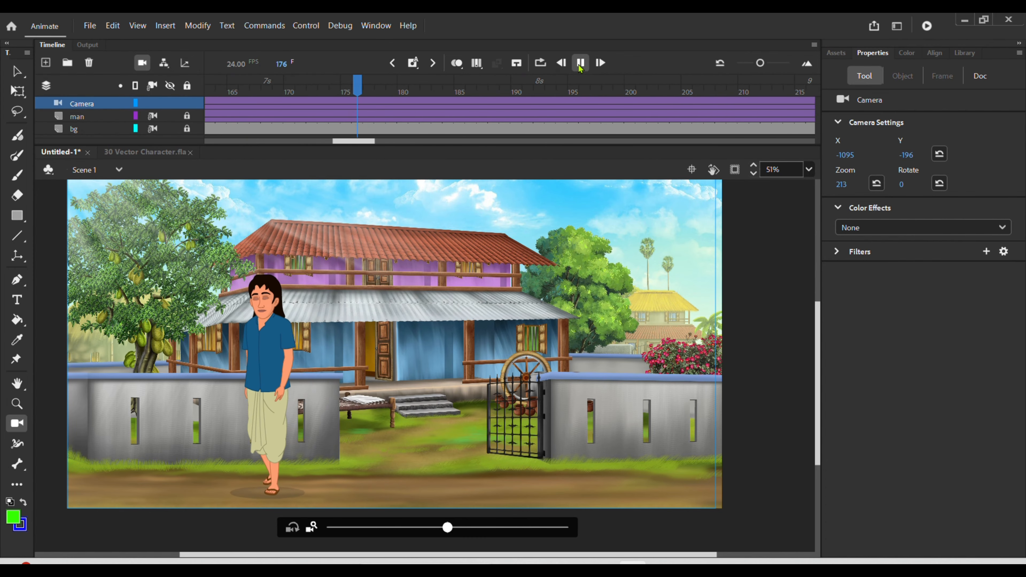
click(581, 63)
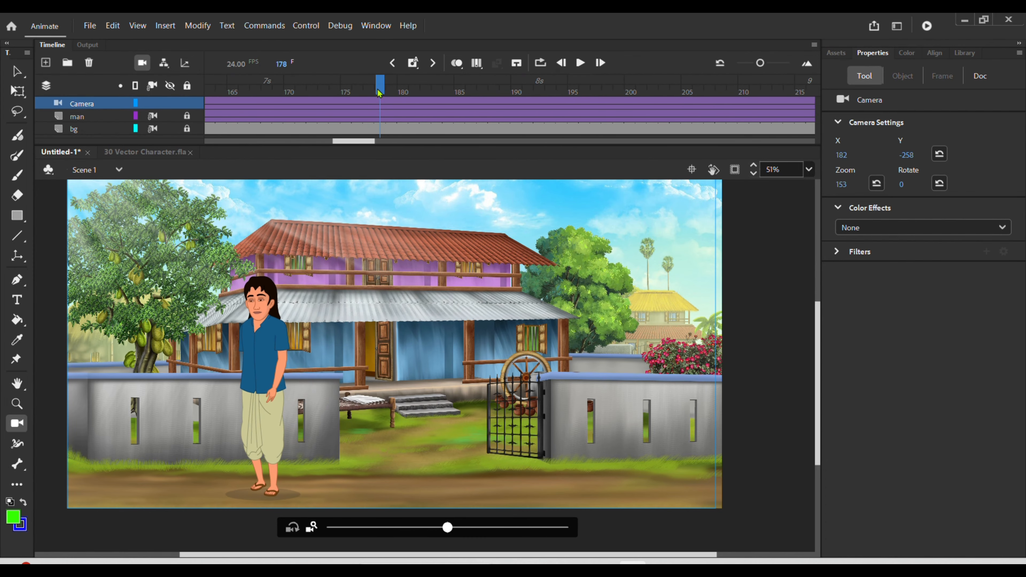
drag(379, 93, 87, 183)
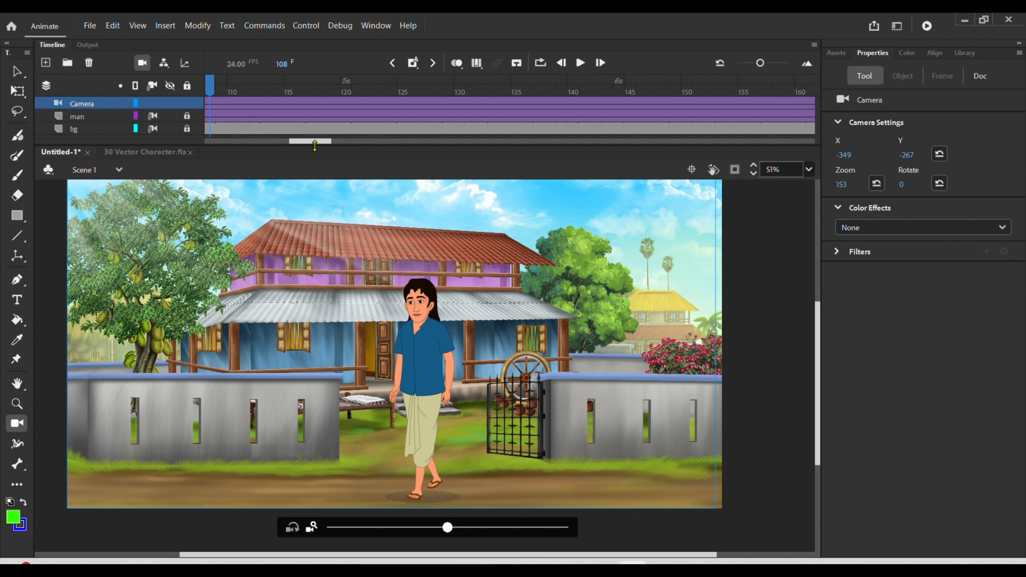
drag(315, 142, 230, 142)
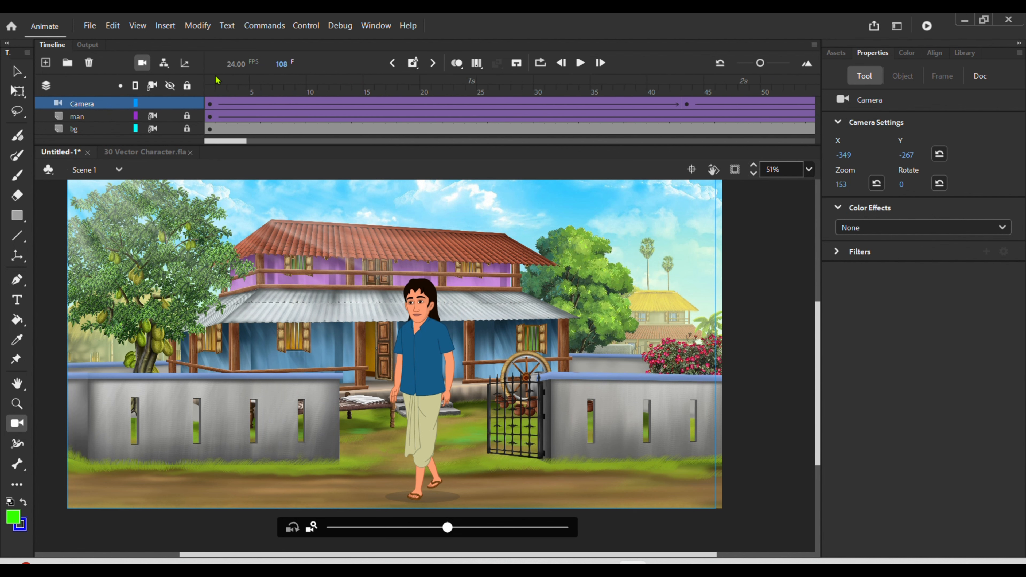
click(216, 93)
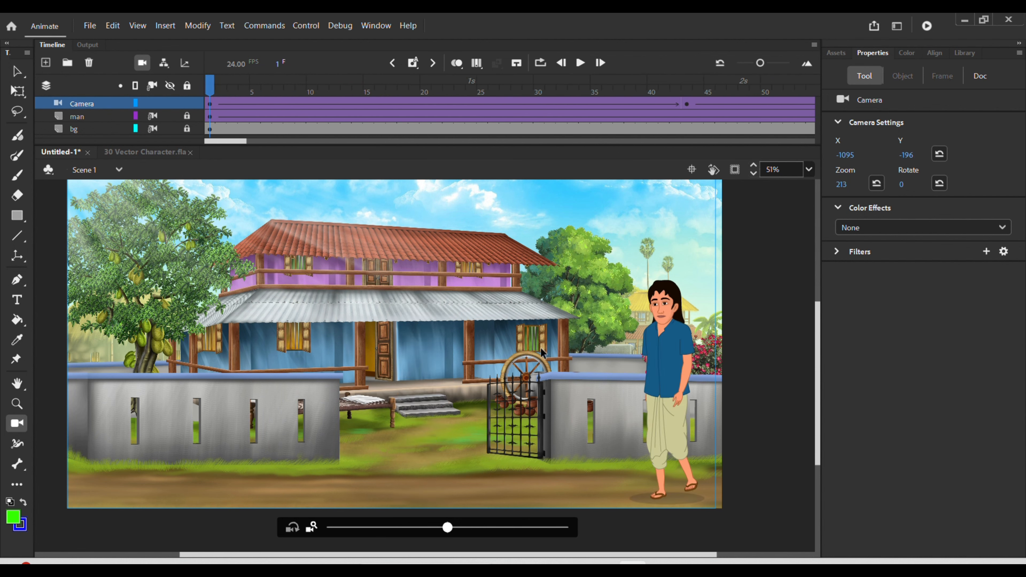
Step: Test the movie with the layers attached to the camera, close the preview and detach all layers from the camera
key(ctrl+Return)
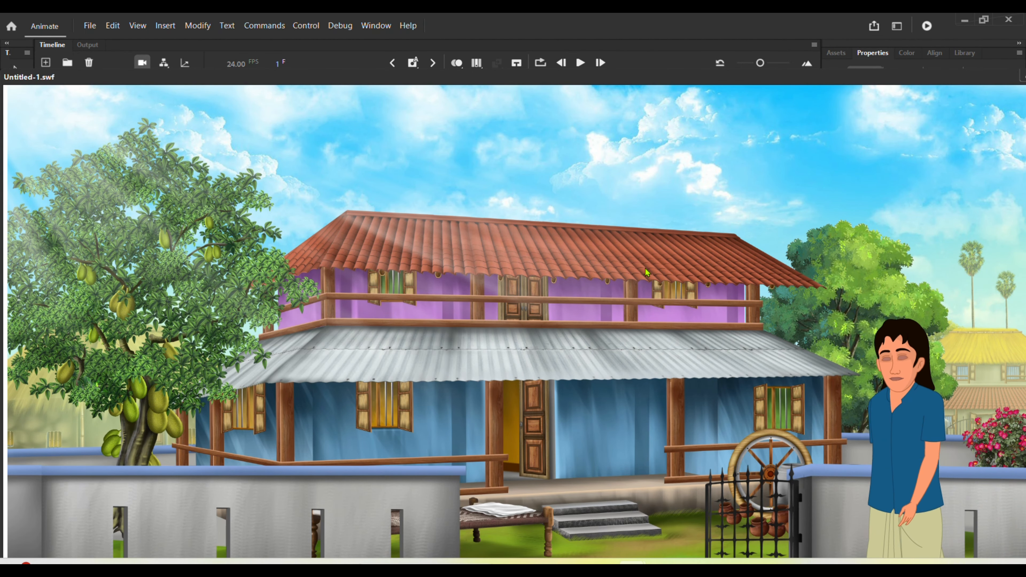
drag(666, 79, 641, 17)
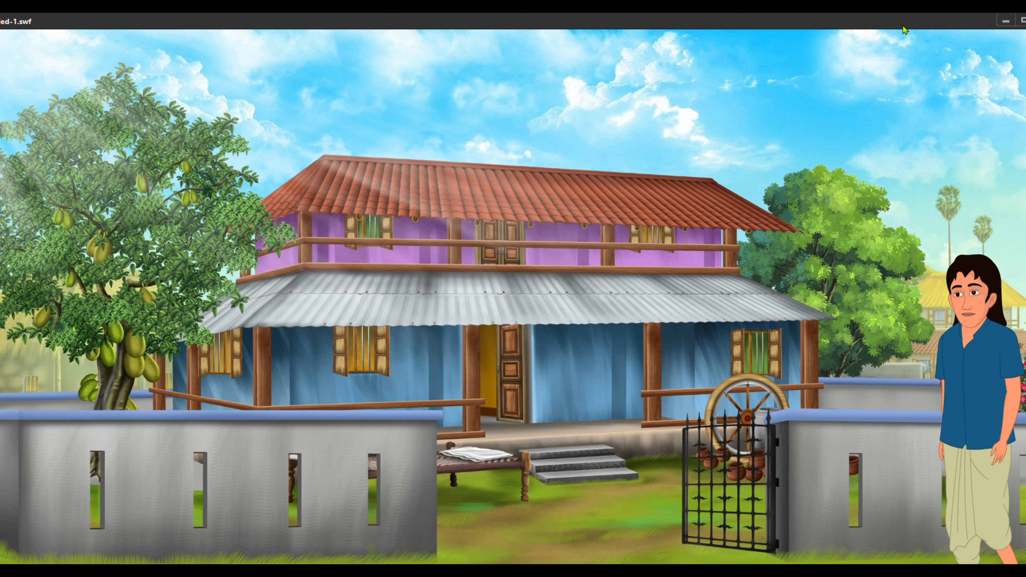
drag(903, 26, 700, 79)
click(847, 74)
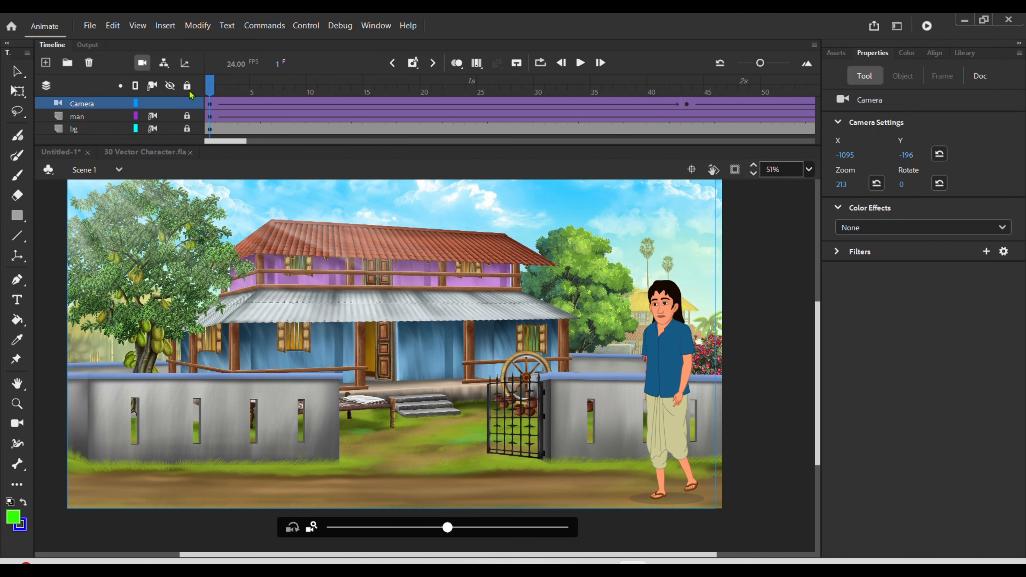
click(148, 87)
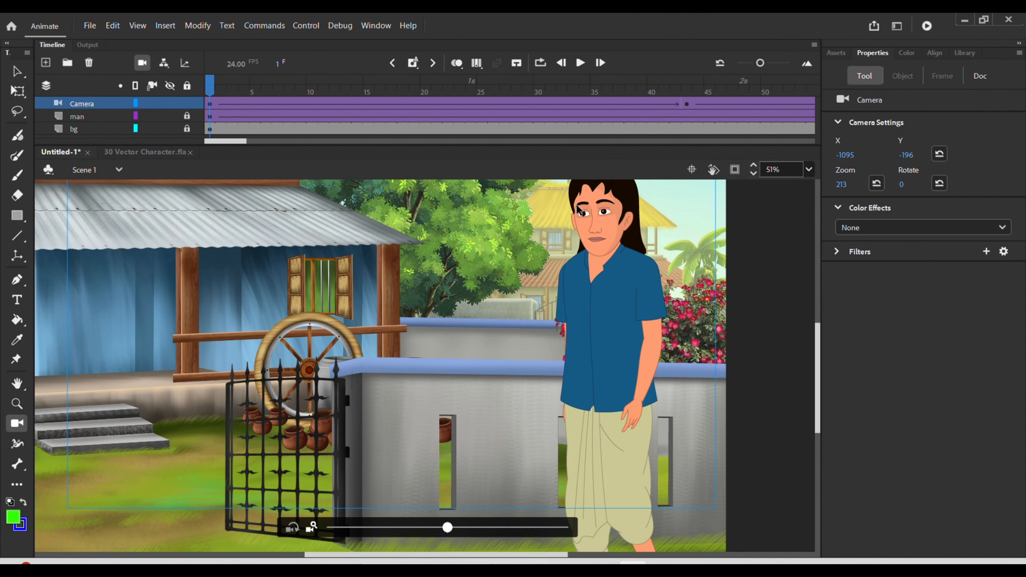
Step: Test the movie with the man and bg layers detached from the camera and close the preview window
key(ctrl+Return)
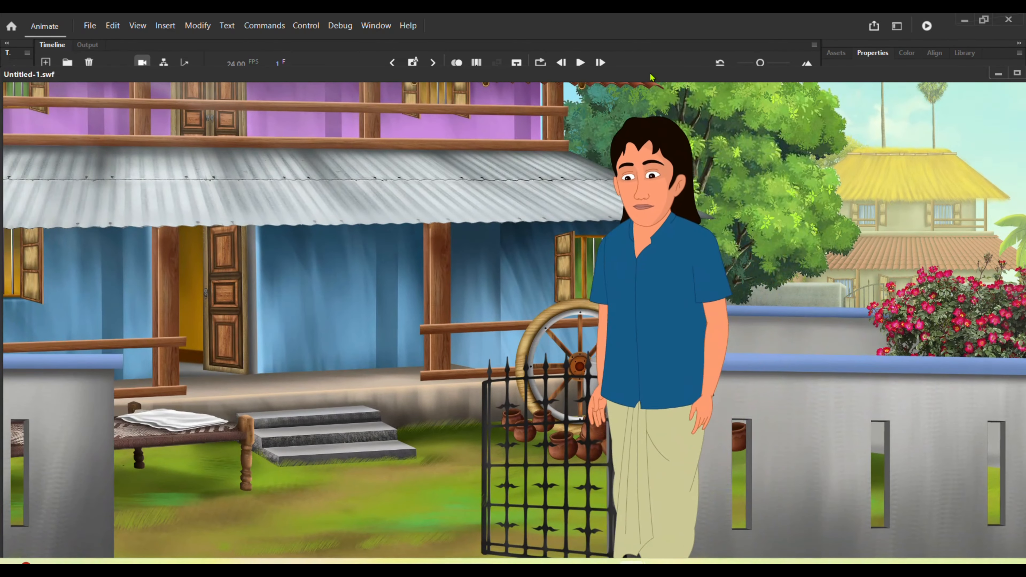
double_click(650, 75)
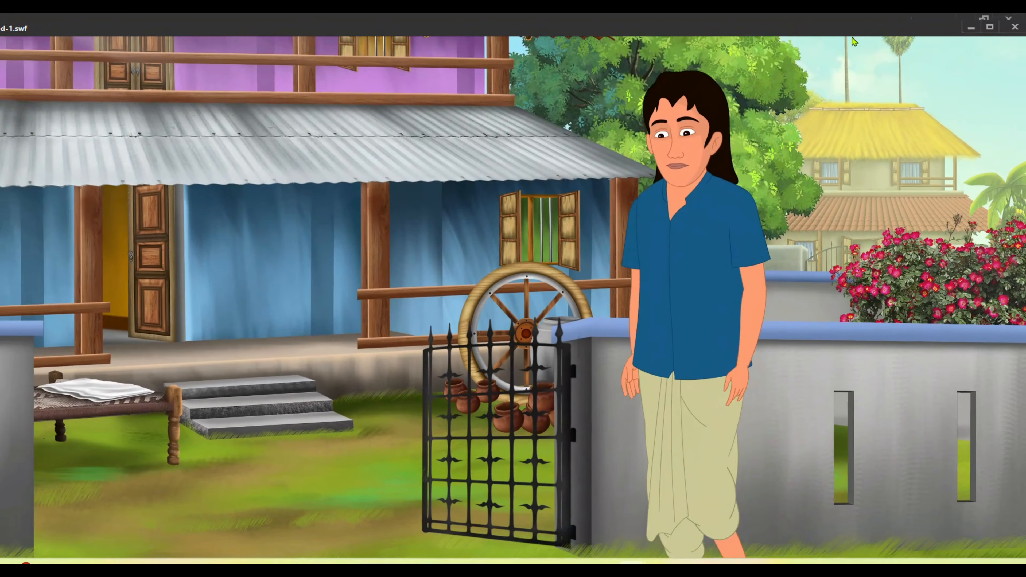
click(990, 26)
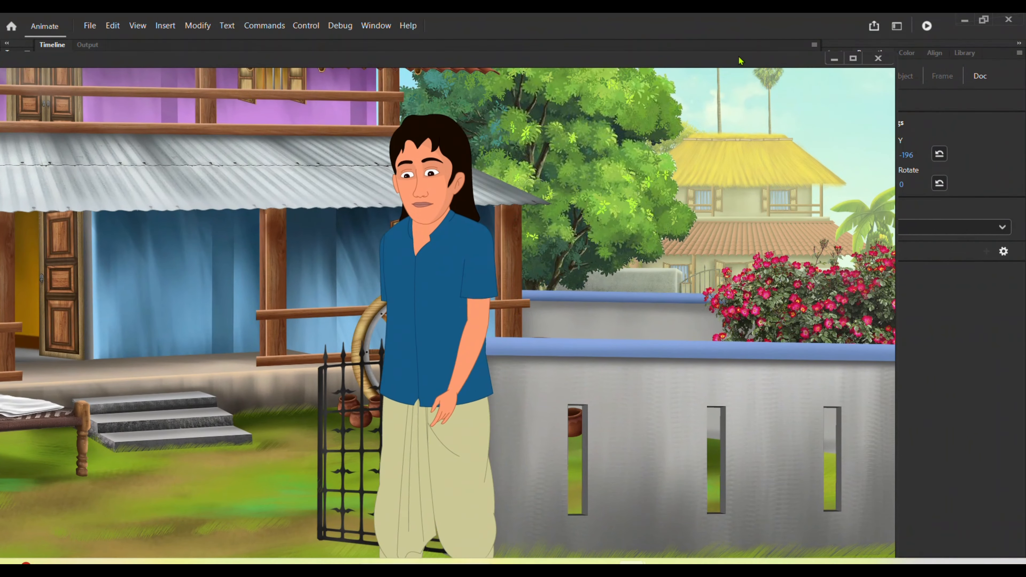
click(879, 57)
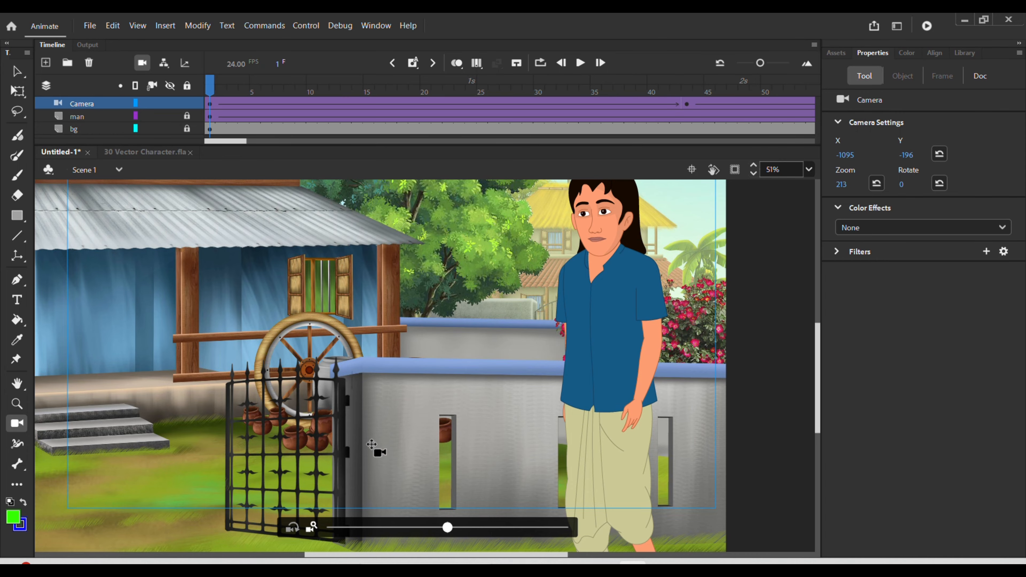
Step: Switch the on-stage camera control from zoom to rotation and start adjusting the camera's rotation at frame 1
click(293, 529)
key(ctrl+minus)
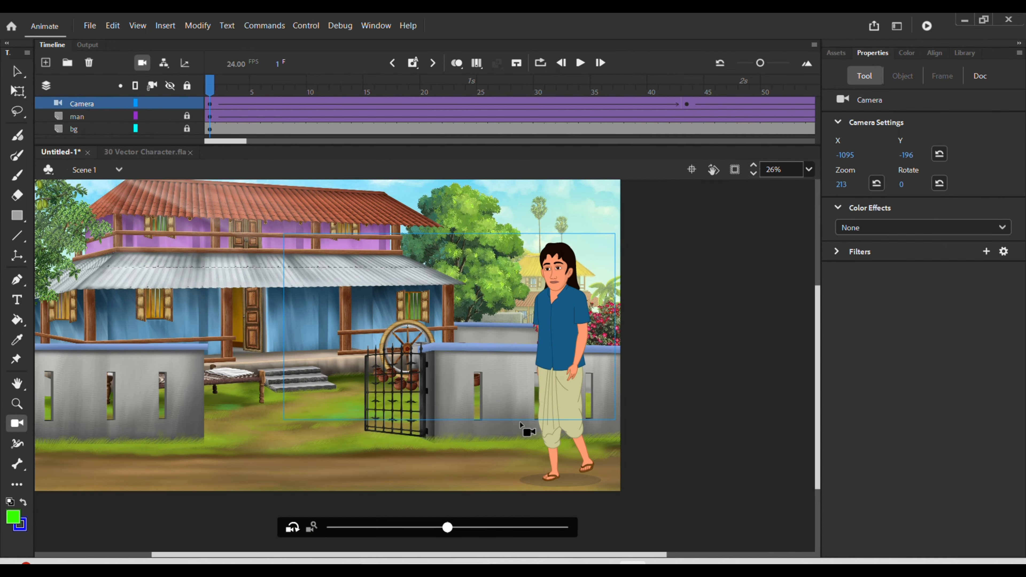
mouse_move(451, 538)
mouse_down()
mouse_move(366, 541)
mouse_move(472, 541)
mouse_move(552, 515)
mouse_move(400, 533)
mouse_move(525, 532)
mouse_move(403, 528)
mouse_move(508, 532)
mouse_move(448, 534)
mouse_up()
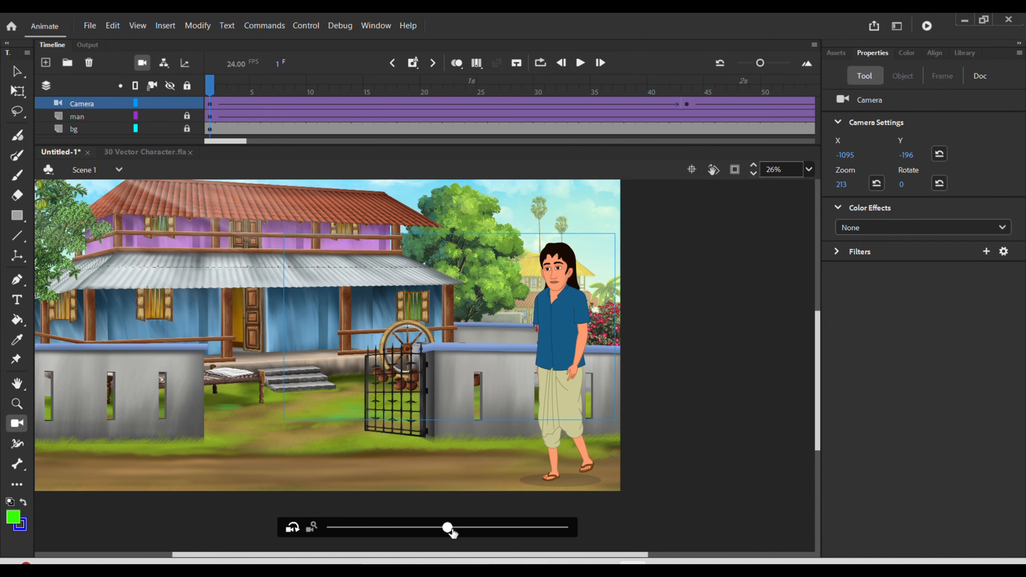